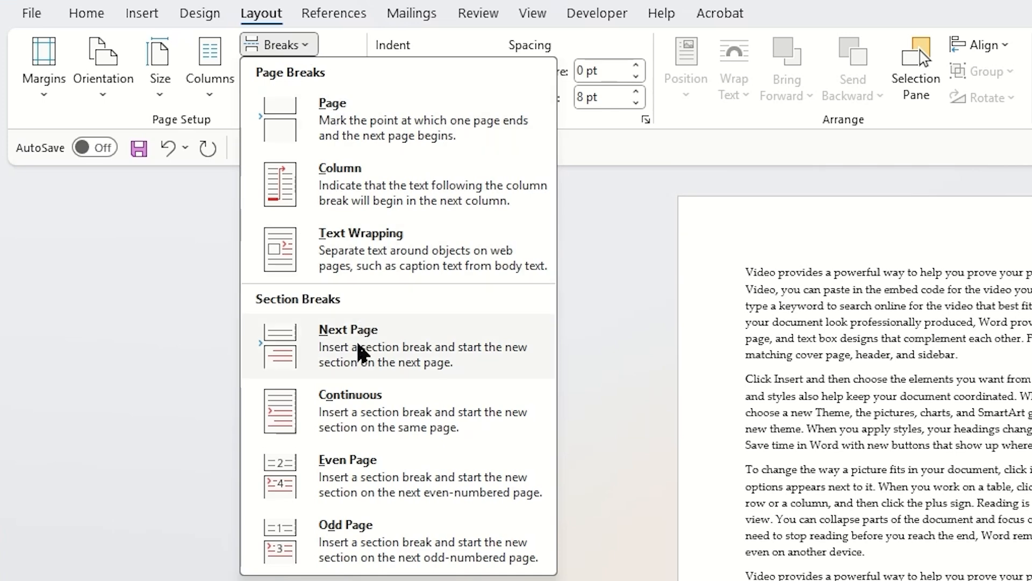
- Insert a Next Page section break after the third paragraph and add "This is the Section Title" in the Section style
{"action": "left_click", "coordinate": [525, 374]}
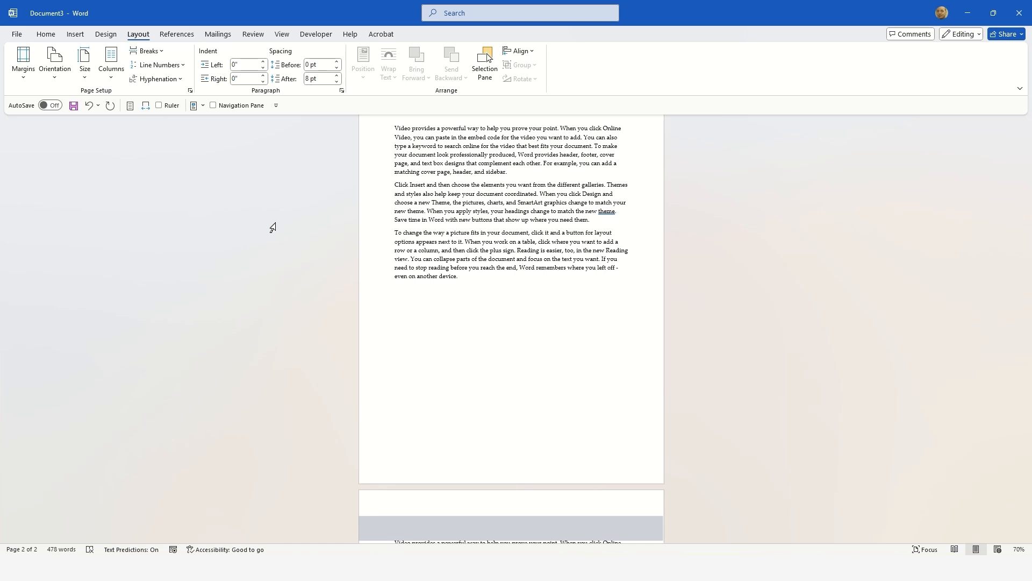
{"action": "type", "text": "This is the Section Title"}
{"action": "left_click", "coordinate": [46, 34]}
{"action": "left_click", "coordinate": [447, 68]}
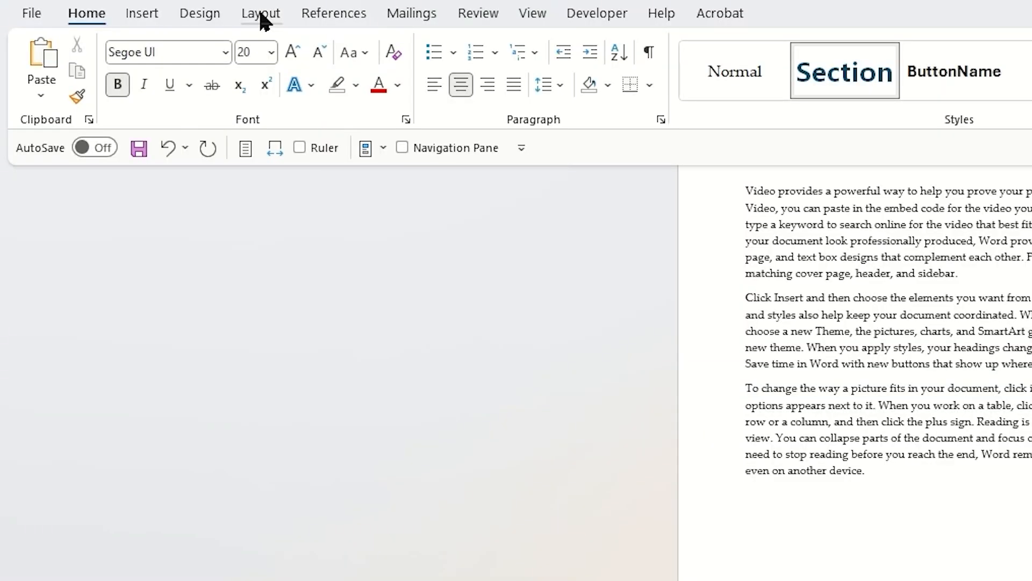
- Insert a second Next Page section break directly after the section title
{"action": "left_click", "coordinate": [137, 34]}
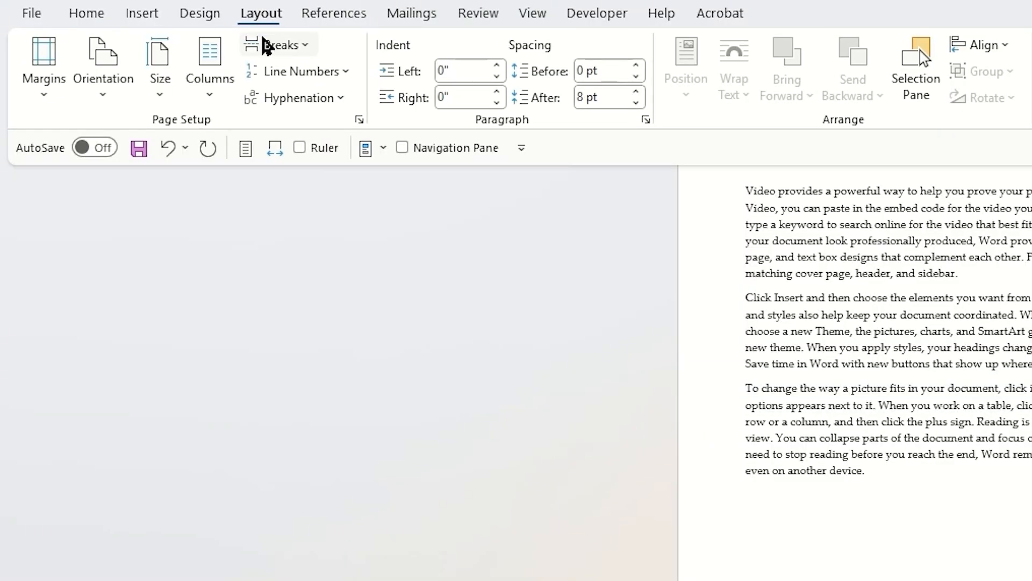
{"action": "left_click", "coordinate": [275, 49]}
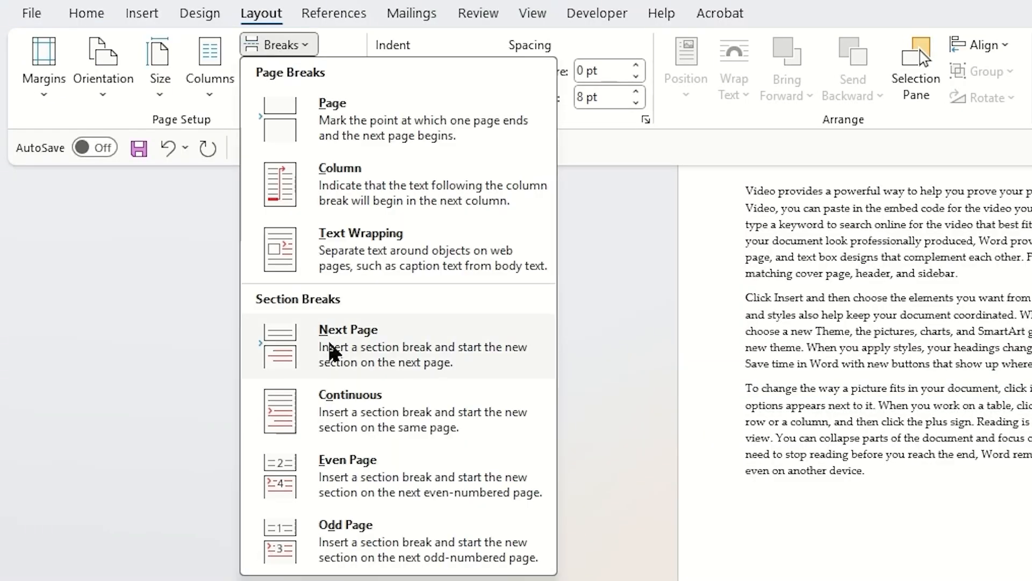
{"action": "left_click", "coordinate": [333, 352]}
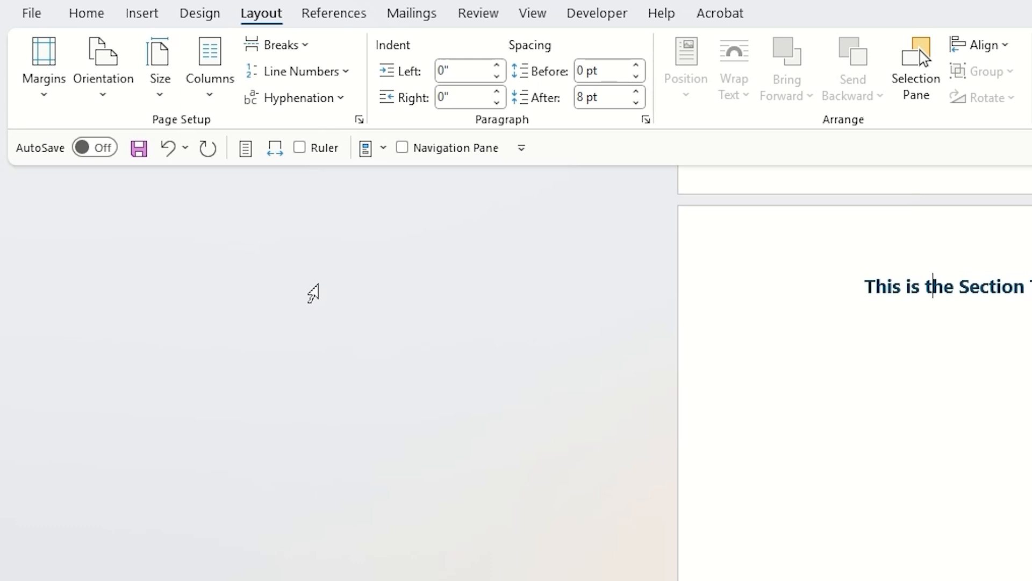
- Set the vertical page alignment to Center for the section containing the title
{"action": "left_click", "coordinate": [360, 120]}
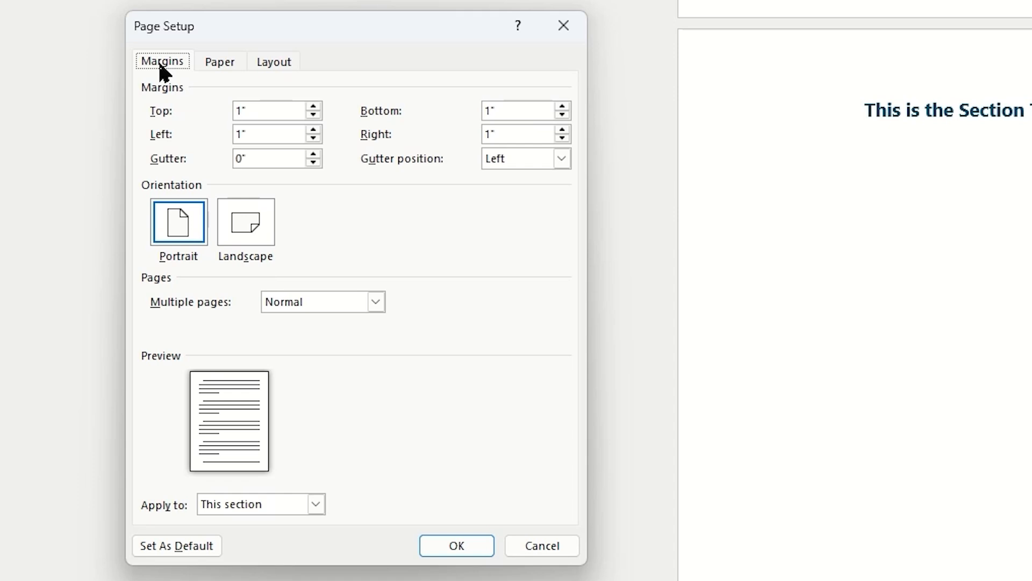
{"action": "left_click", "coordinate": [274, 63]}
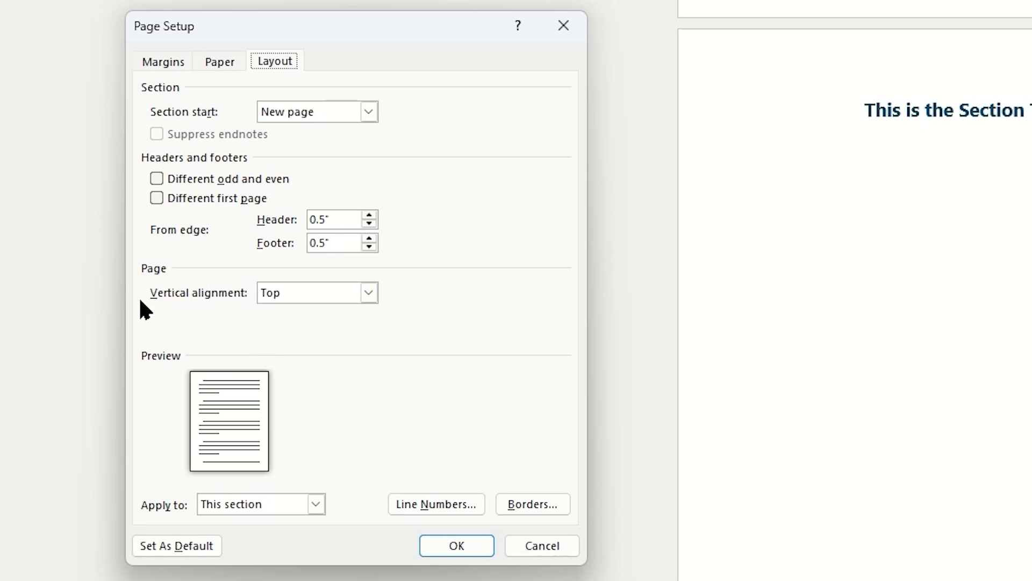
{"action": "left_click", "coordinate": [369, 295]}
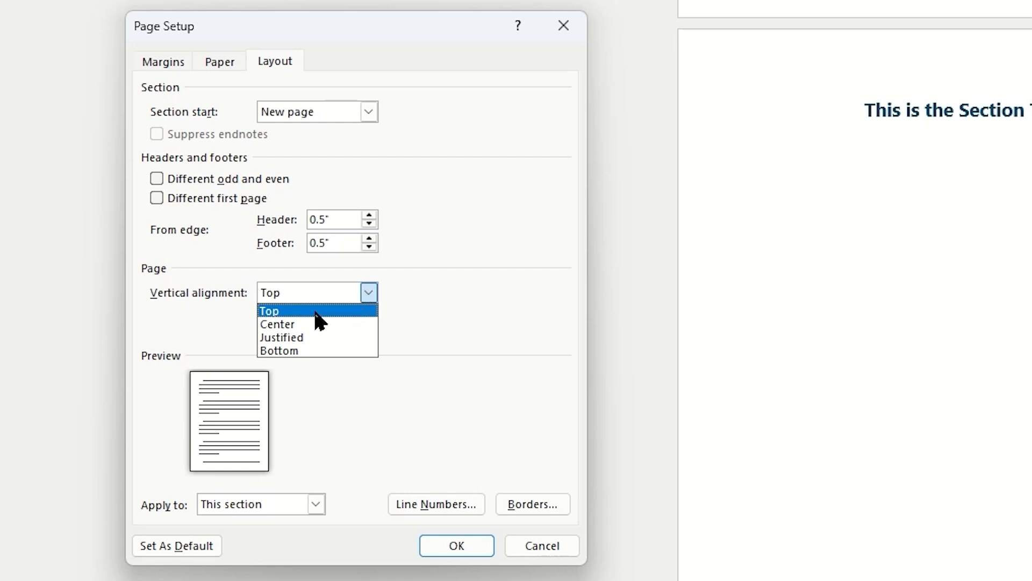
{"action": "left_click", "coordinate": [296, 324]}
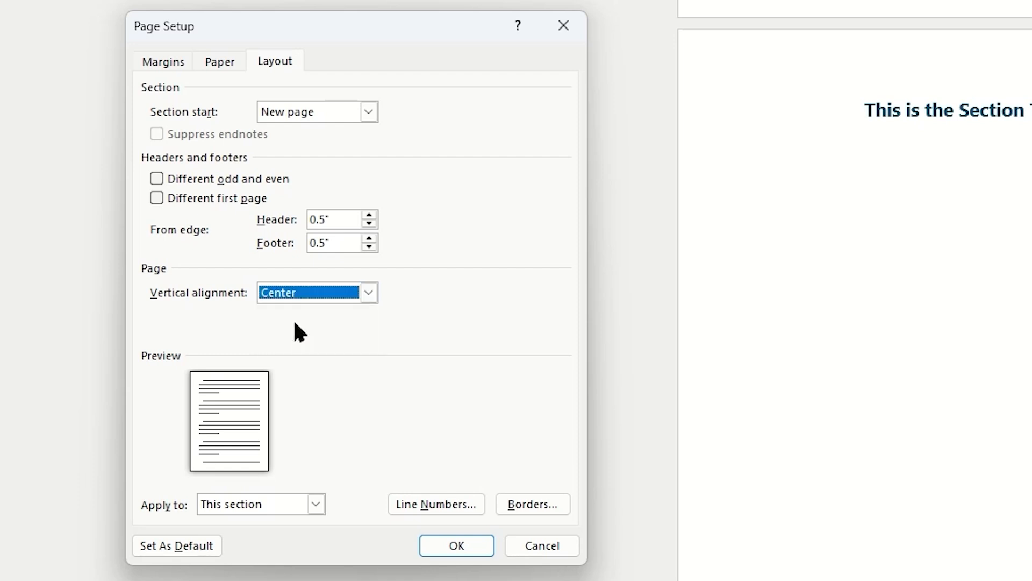
{"action": "left_click", "coordinate": [436, 540]}
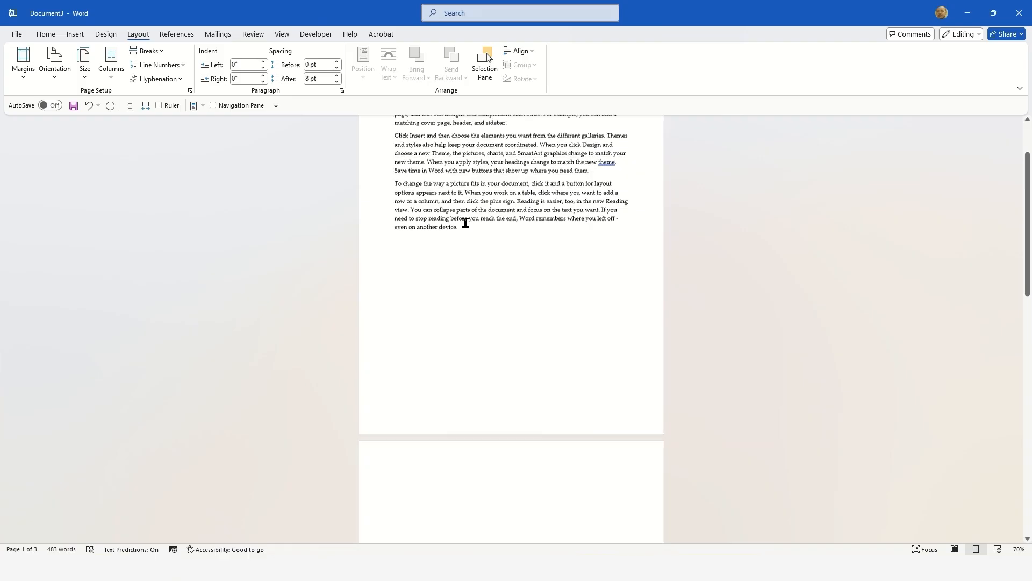
- Show the formatting marks and delete the empty paragraph above the body text on the page after the section title
{"action": "scroll", "coordinate": [466, 223], "scroll_direction": "up", "scroll_amount": 3}
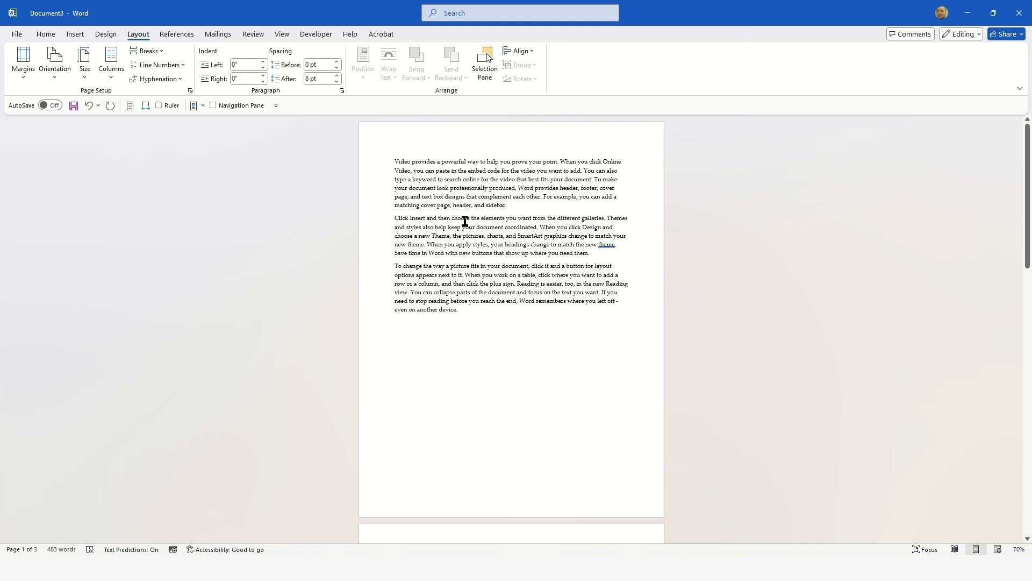
{"action": "scroll", "coordinate": [466, 222], "scroll_direction": "down", "scroll_amount": 15}
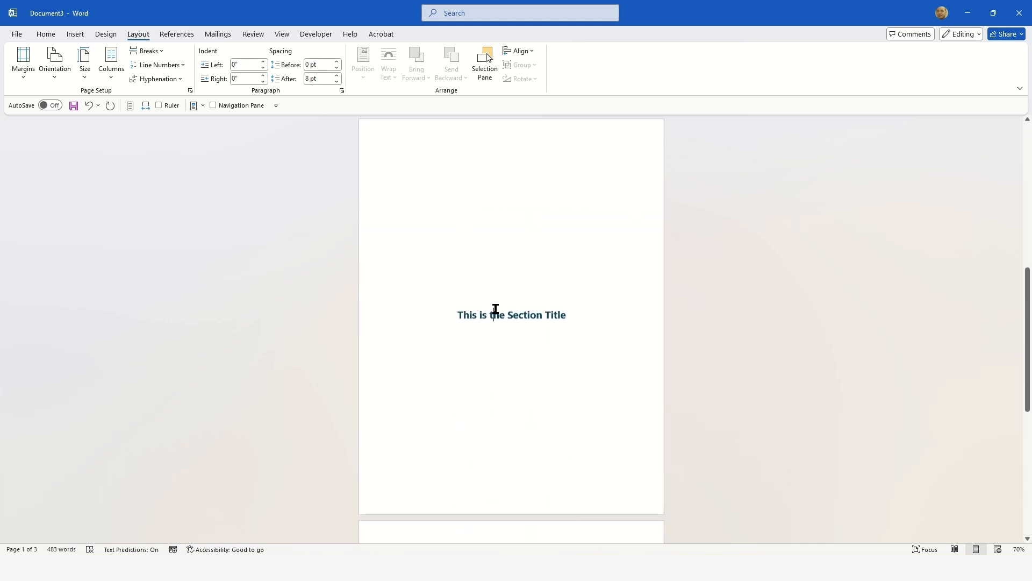
{"action": "scroll", "coordinate": [495, 309], "scroll_direction": "down", "scroll_amount": 3}
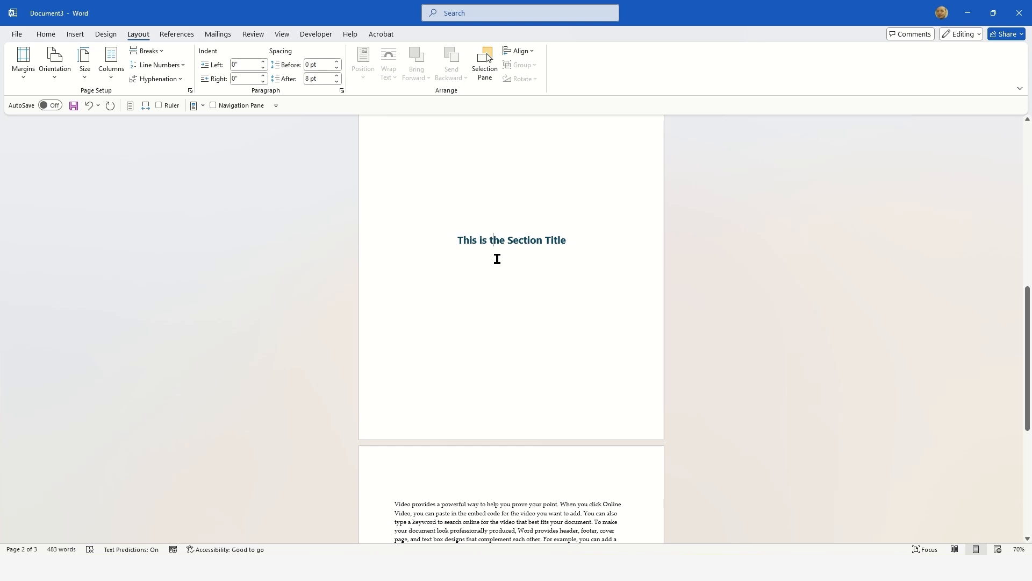
{"action": "scroll", "coordinate": [496, 260], "scroll_direction": "down", "scroll_amount": 8}
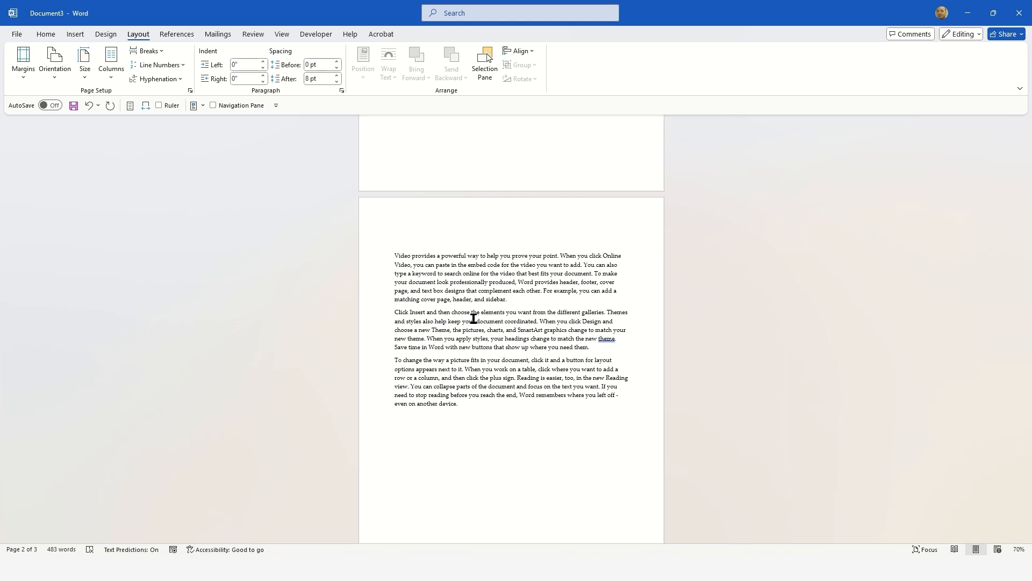
{"action": "scroll", "coordinate": [474, 318], "scroll_direction": "up", "scroll_amount": 4}
{"action": "scroll", "coordinate": [473, 318], "scroll_direction": "up", "scroll_amount": 2}
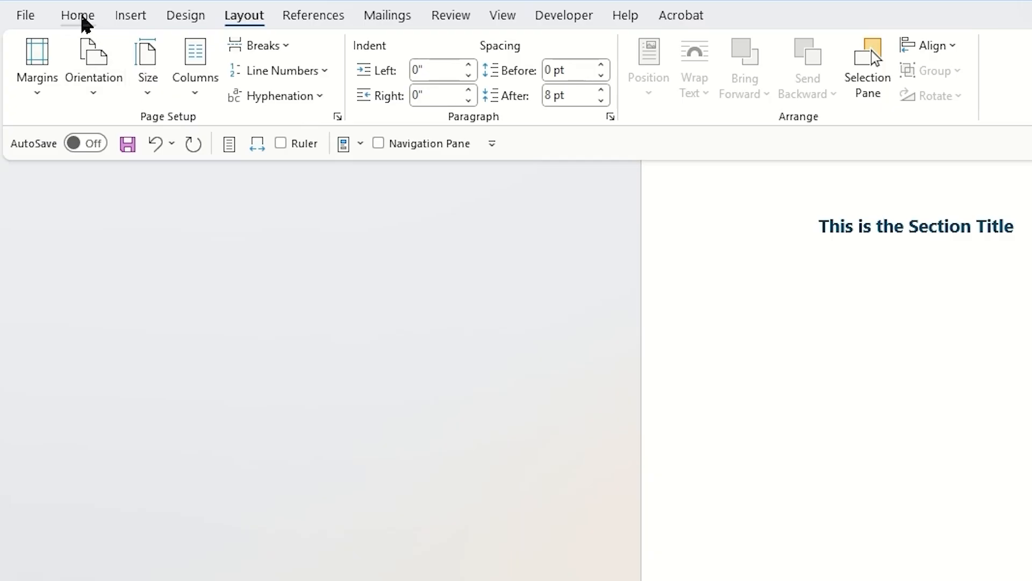
{"action": "left_click", "coordinate": [81, 16]}
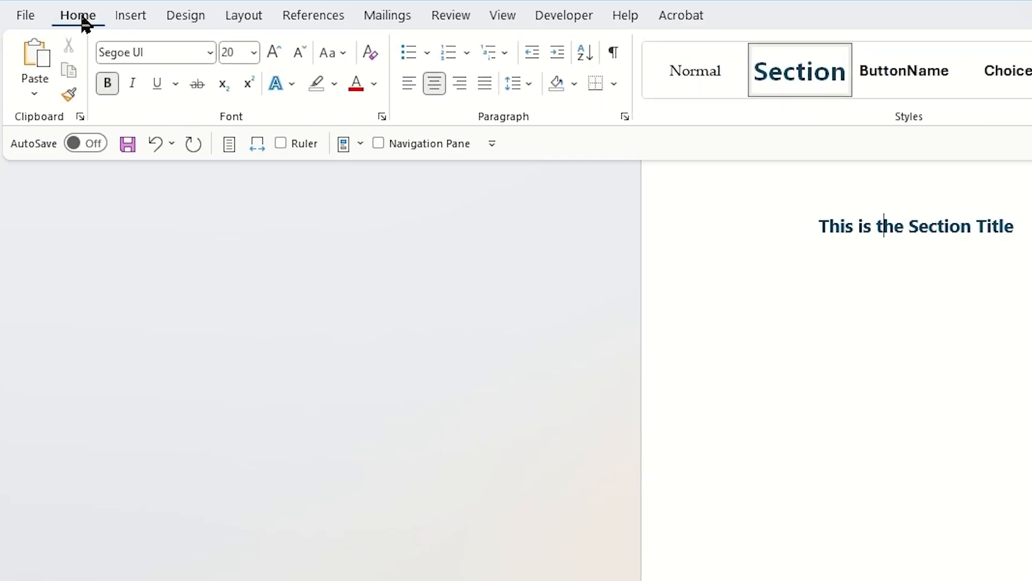
{"action": "left_click", "coordinate": [616, 56]}
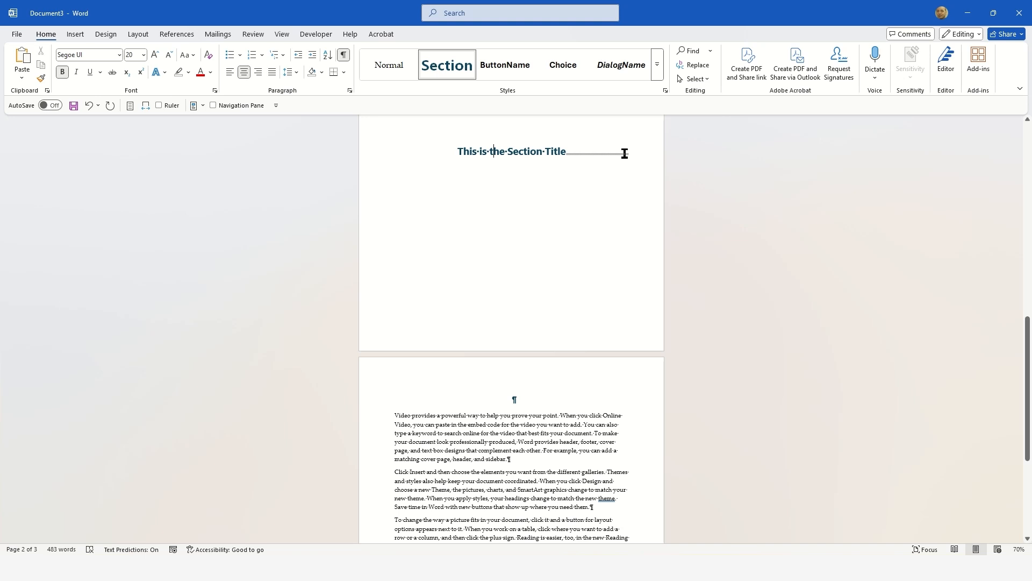
{"action": "left_click", "coordinate": [372, 409]}
{"action": "key", "text": "Delete"}
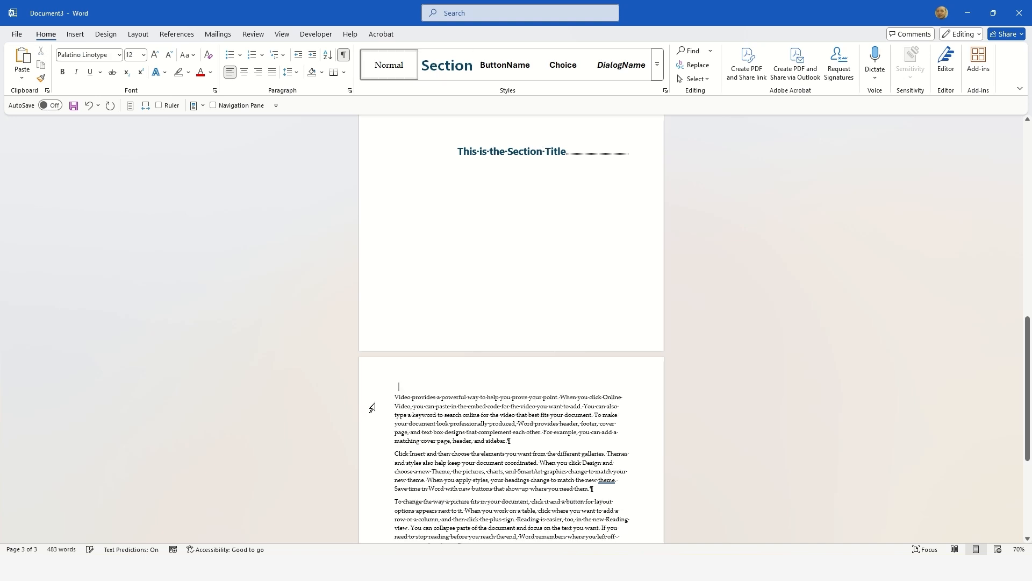
- Put the section break that follows the third paragraph on its own line
{"action": "scroll", "coordinate": [446, 312], "scroll_direction": "up", "scroll_amount": 5}
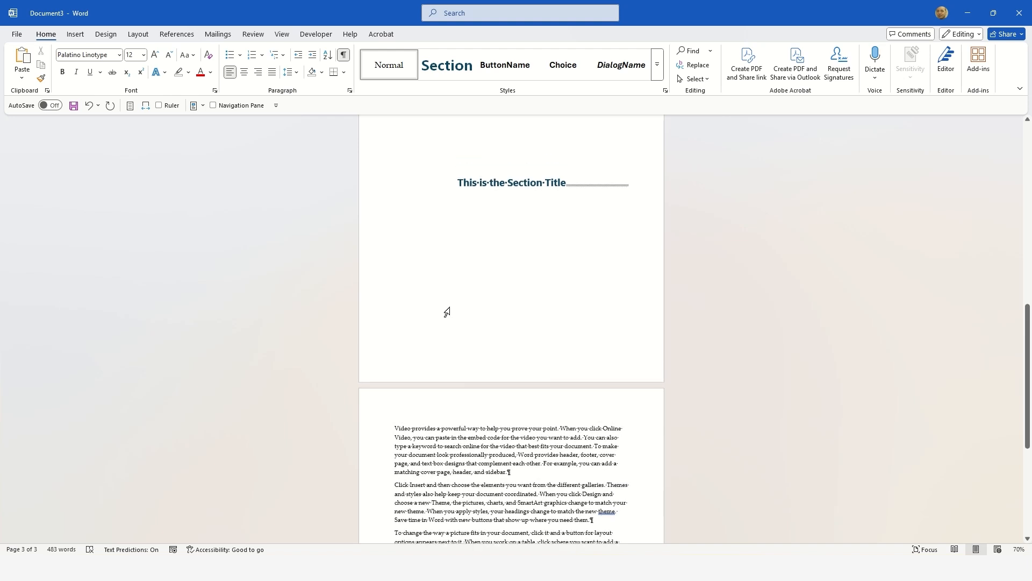
{"action": "scroll", "coordinate": [417, 310], "scroll_direction": "up", "scroll_amount": 3}
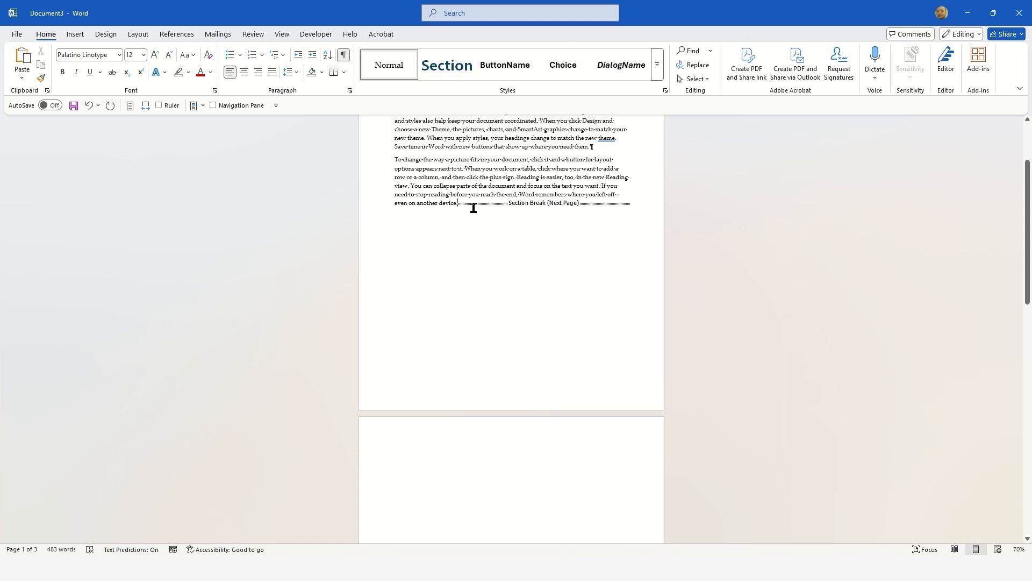
{"action": "key", "text": "Return"}
{"action": "key", "text": "Return"}
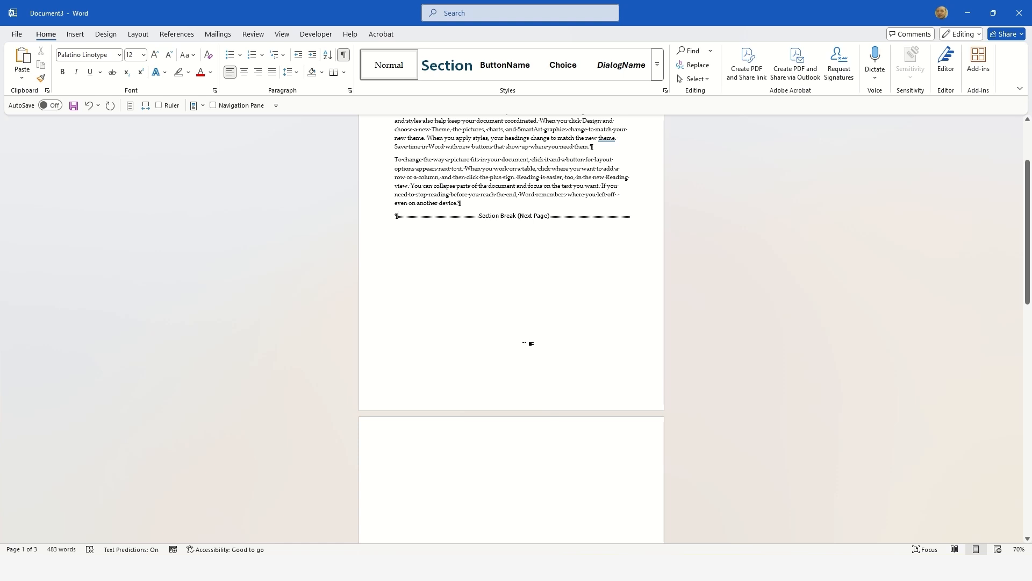
- Save the first section break together with the section title and its break as a Quick Part named NewSection in Building Blocks.dotx
{"action": "left_click", "coordinate": [369, 221]}
{"action": "scroll", "coordinate": [387, 437], "scroll_direction": "down", "scroll_amount": 2}
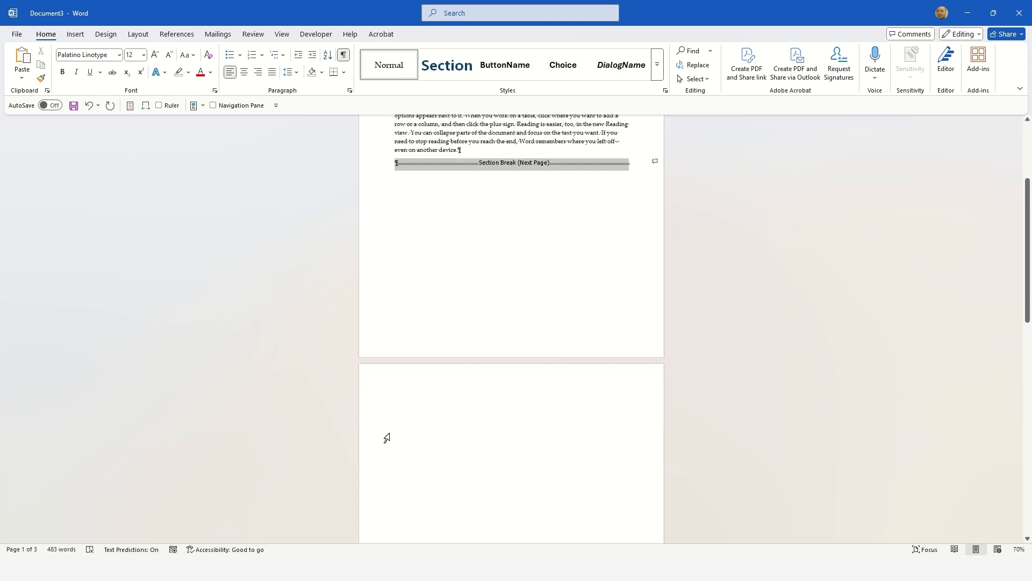
{"action": "scroll", "coordinate": [388, 437], "scroll_direction": "down", "scroll_amount": 4}
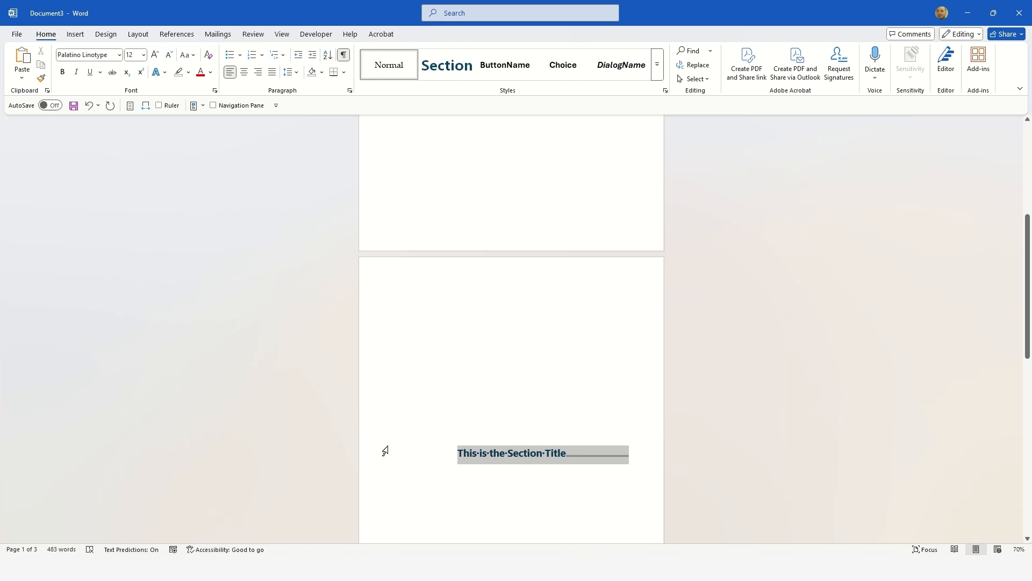
{"action": "left_click", "coordinate": [385, 452]}
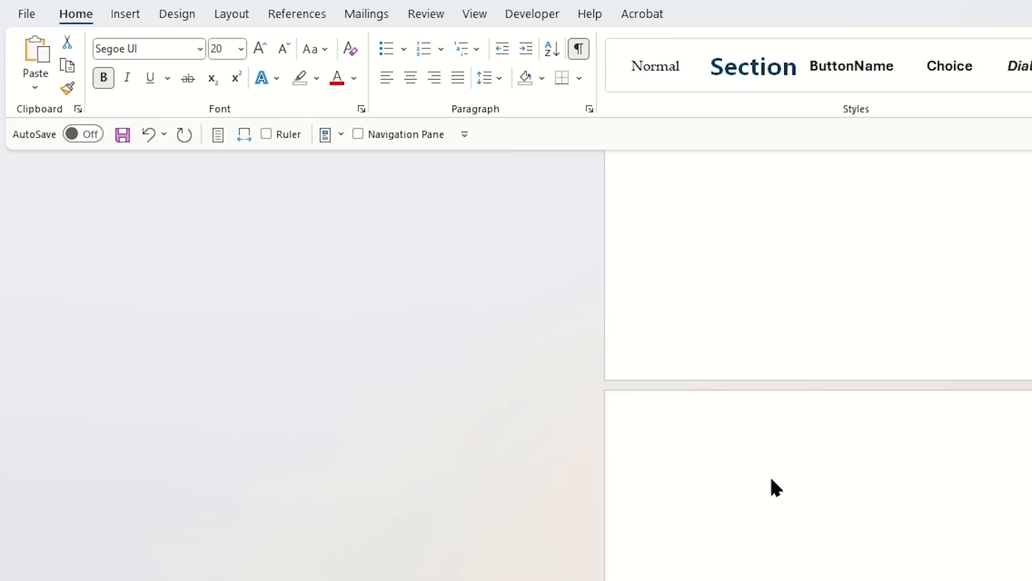
{"action": "left_click", "coordinate": [119, 19]}
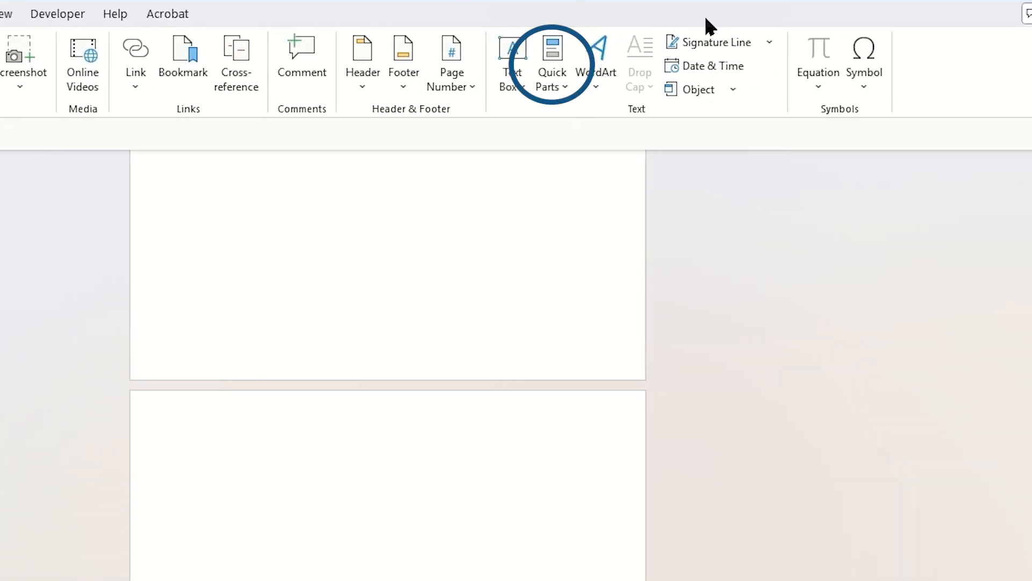
{"action": "left_click", "coordinate": [556, 89]}
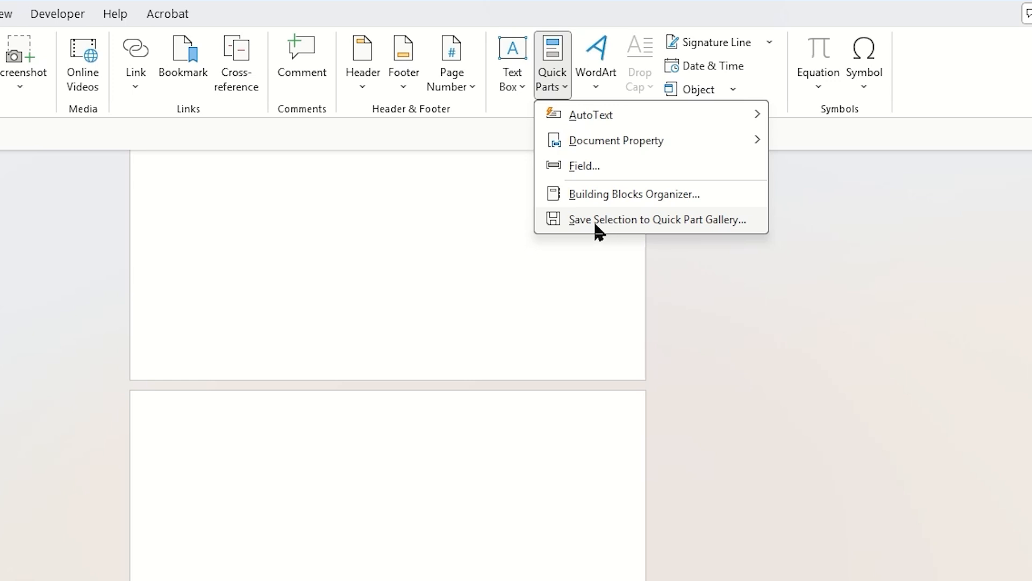
{"action": "left_click", "coordinate": [687, 227]}
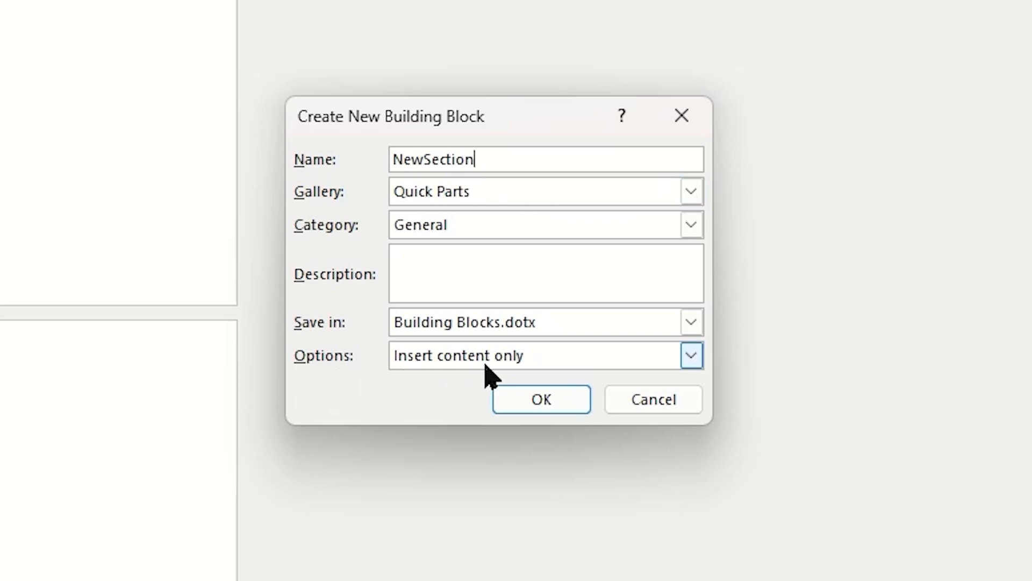
{"action": "left_click", "coordinate": [542, 402]}
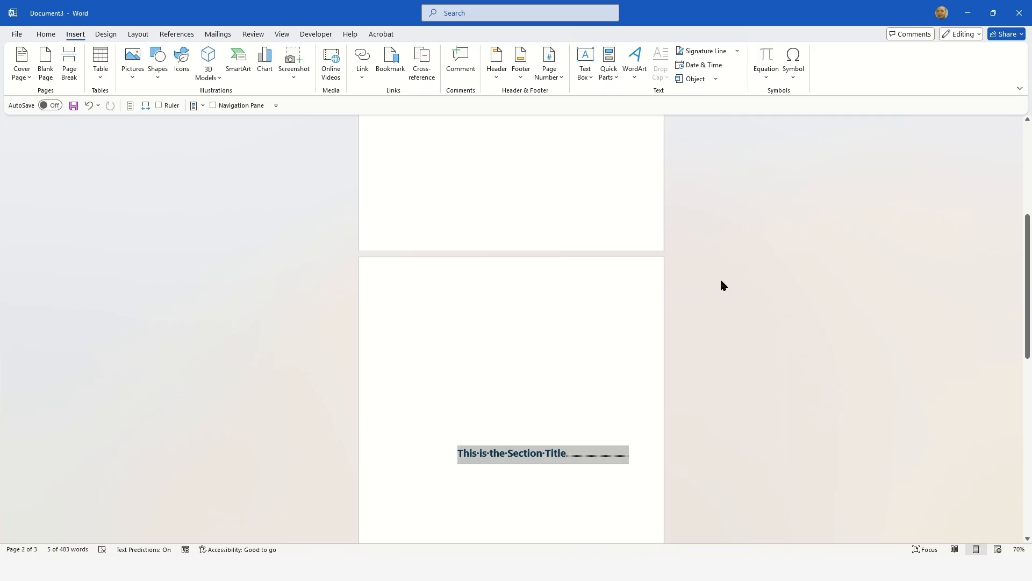
- Create a new blank document, fill it with sample text using =rand(6), and remove the empty paragraph at the end
{"action": "key", "text": "ctrl+n"}
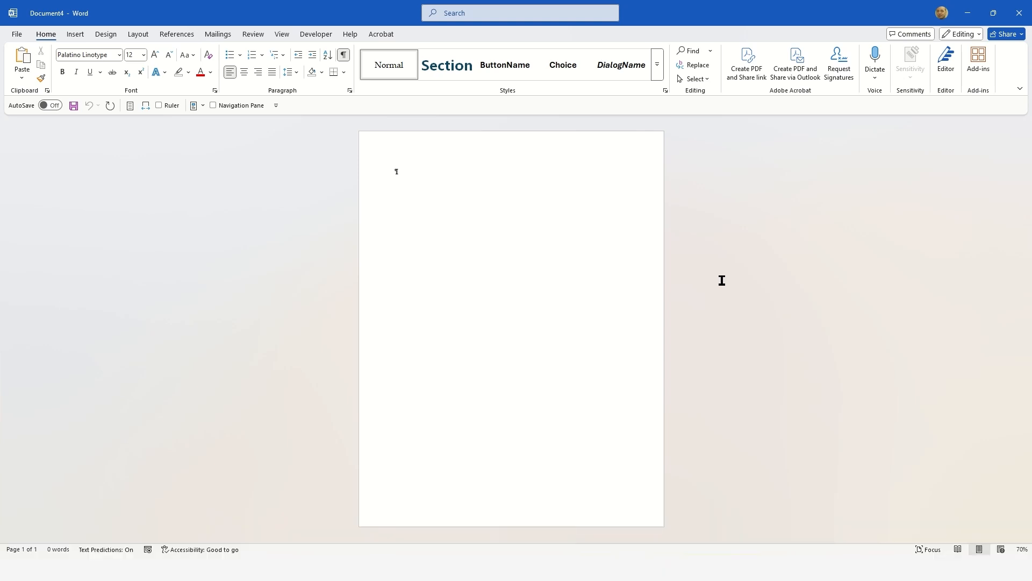
{"action": "type", "text": "=rand(6)"}
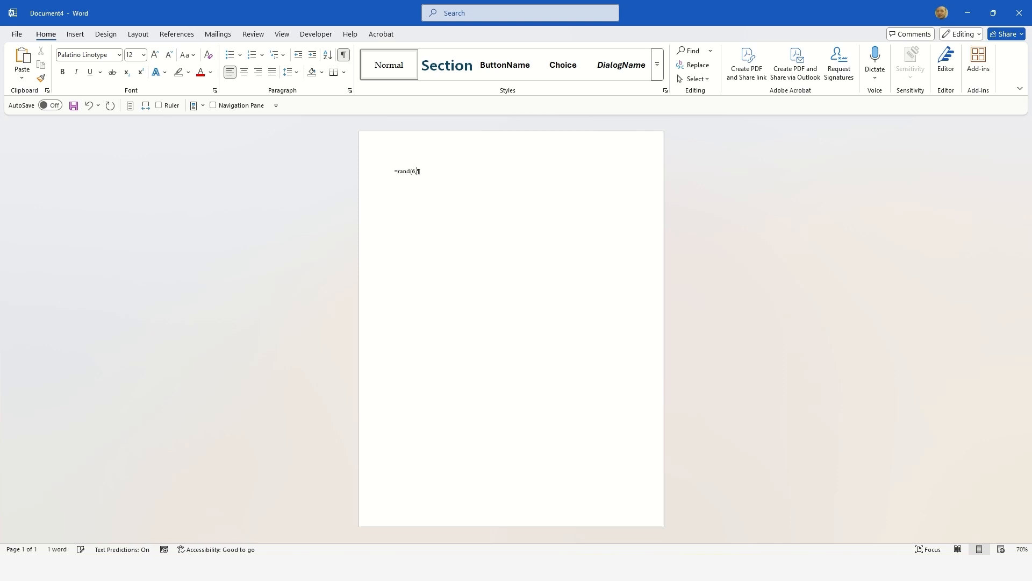
{"action": "key", "text": "Return"}
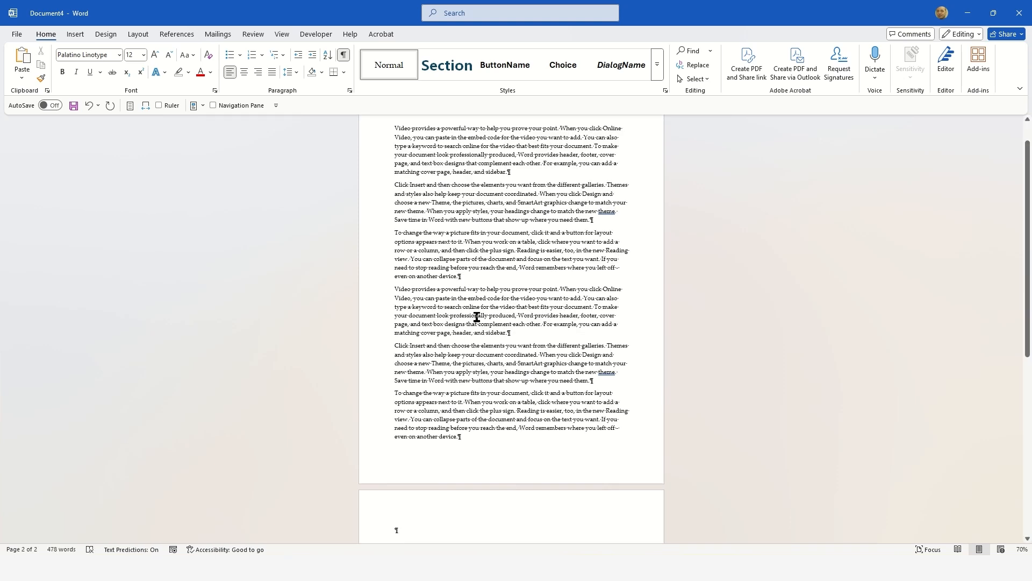
{"action": "key", "text": "BackSpace"}
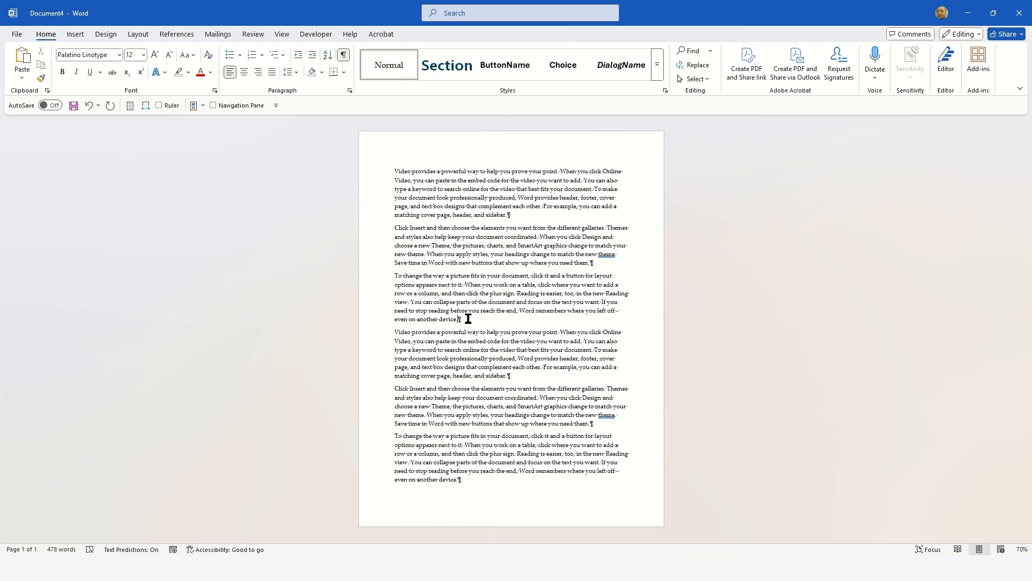
{"action": "left_click", "coordinate": [71, 36]}
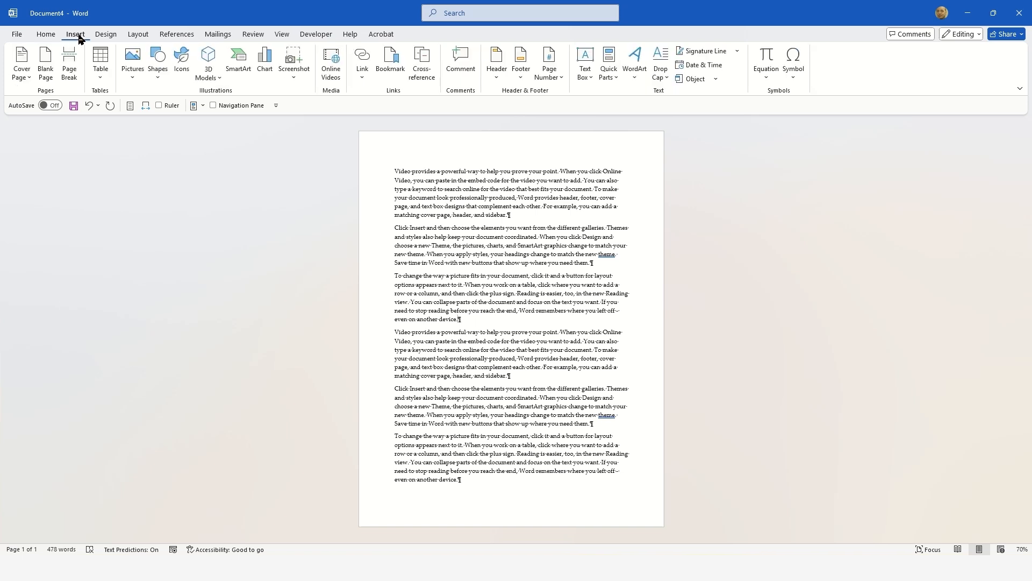
{"action": "left_click", "coordinate": [611, 80]}
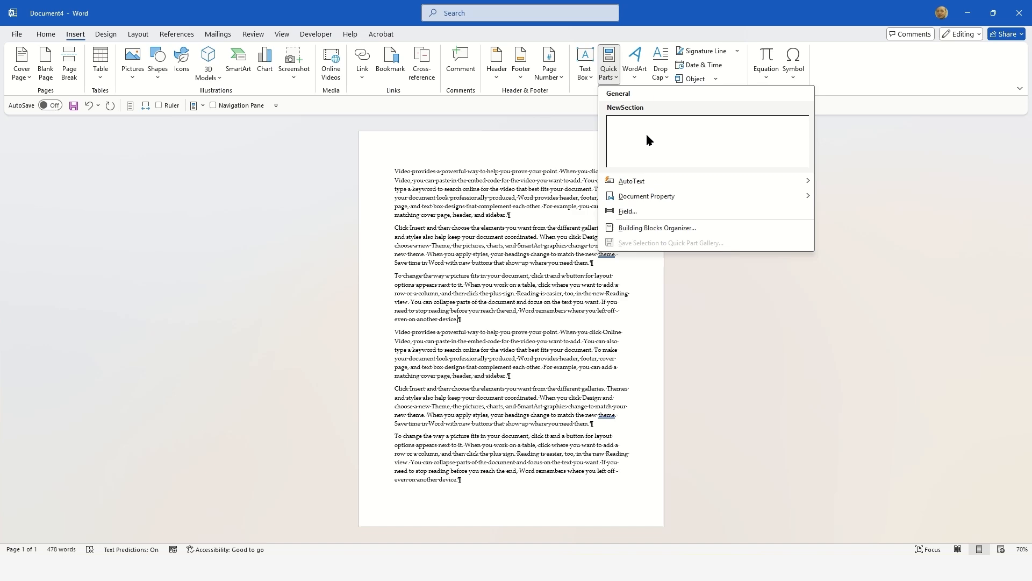
{"action": "right_click", "coordinate": [606, 70]}
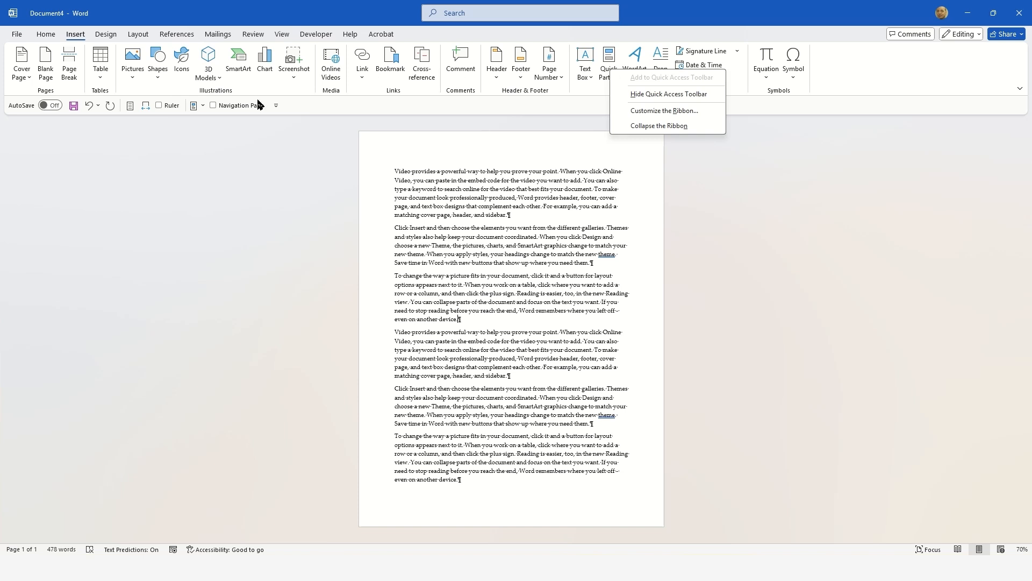
{"action": "left_click", "coordinate": [198, 127]}
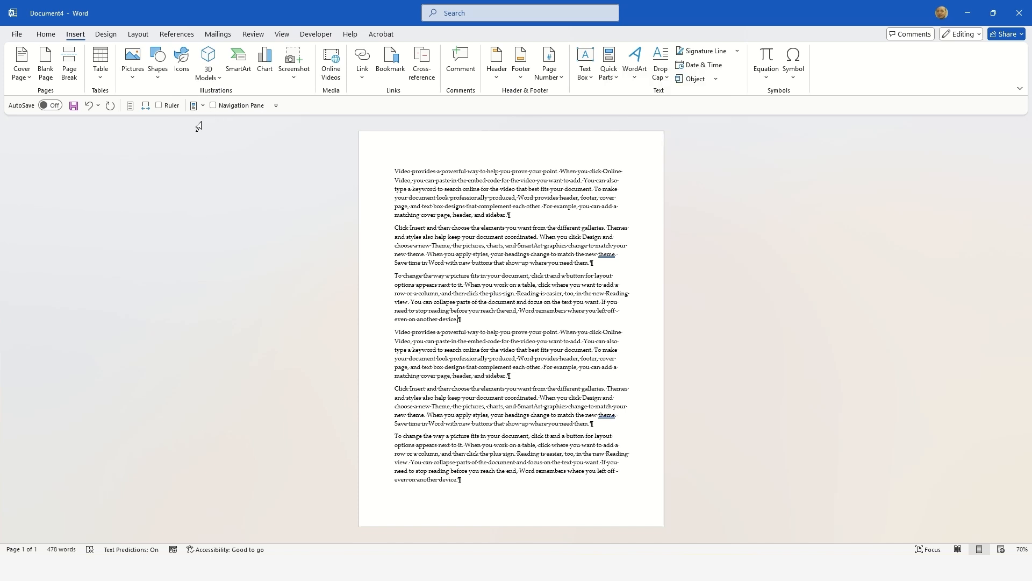
- Insert the NewSection Quick Part after the third paragraph and delete the empty paragraph above the body text that follows it
{"action": "left_click", "coordinate": [196, 108]}
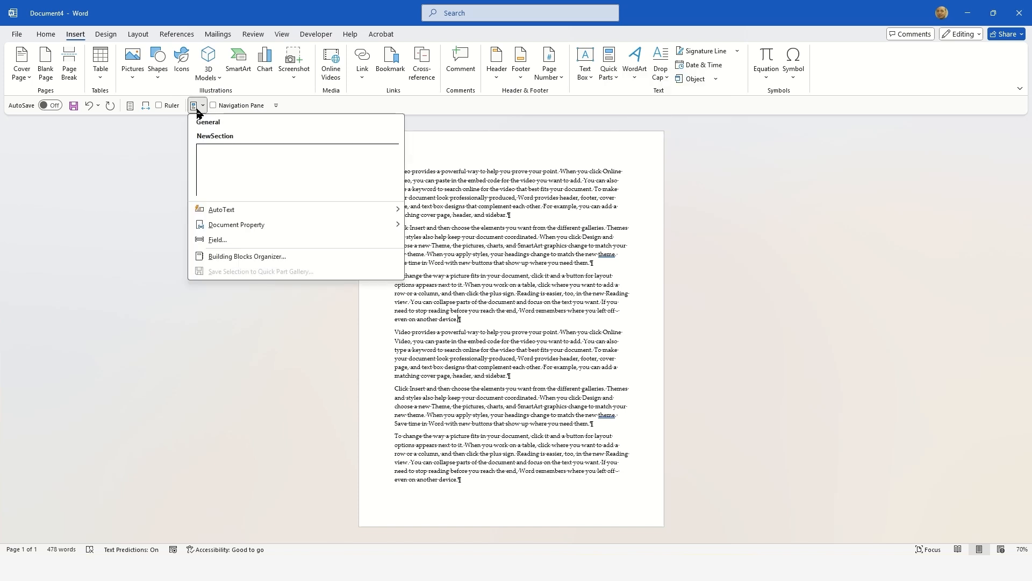
{"action": "left_click", "coordinate": [234, 170]}
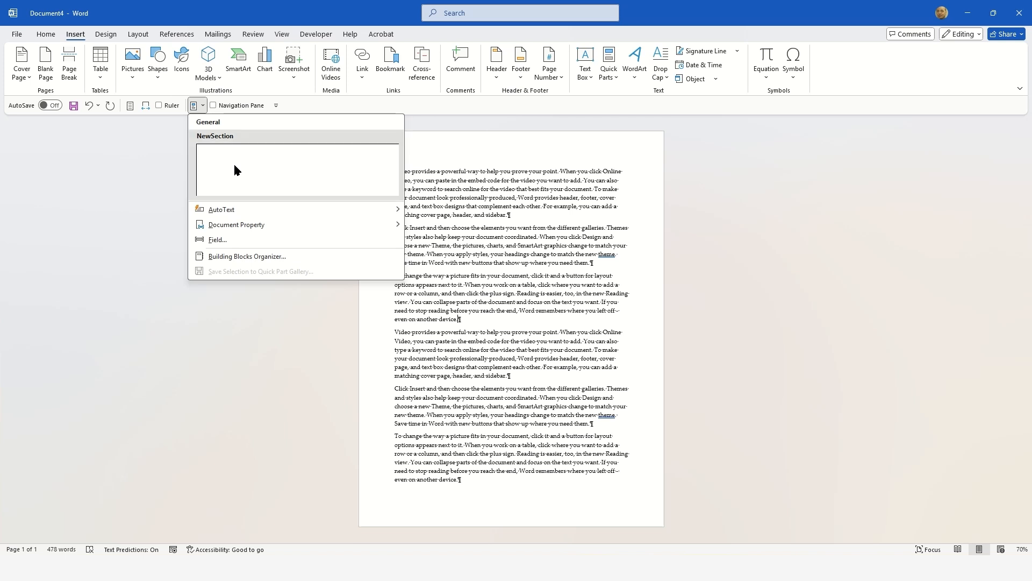
{"action": "key", "text": "Delete"}
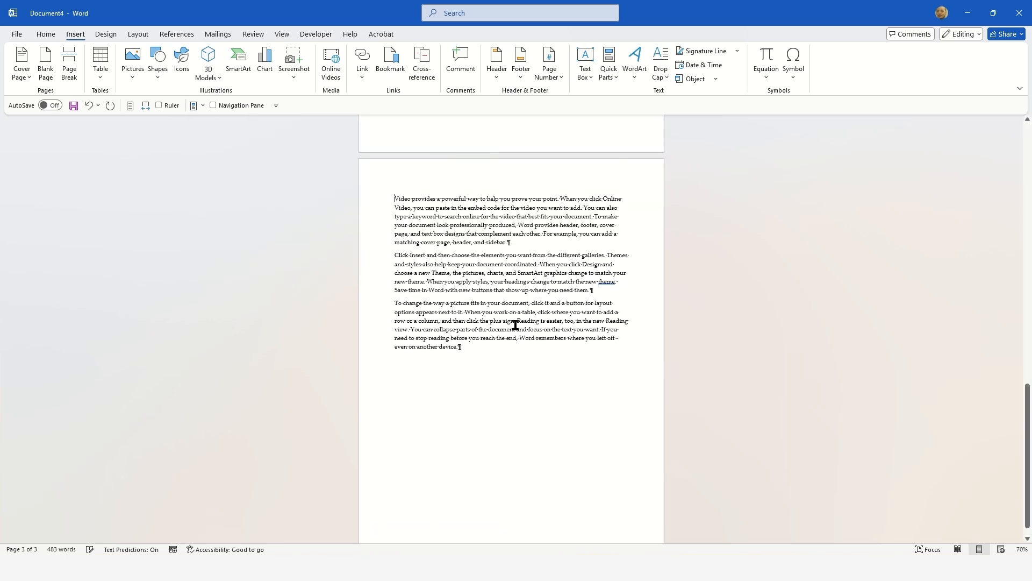
- Move the section break that follows the section title on the inserted title page onto its own line below the title
{"action": "scroll", "coordinate": [515, 325], "scroll_direction": "up", "scroll_amount": 5}
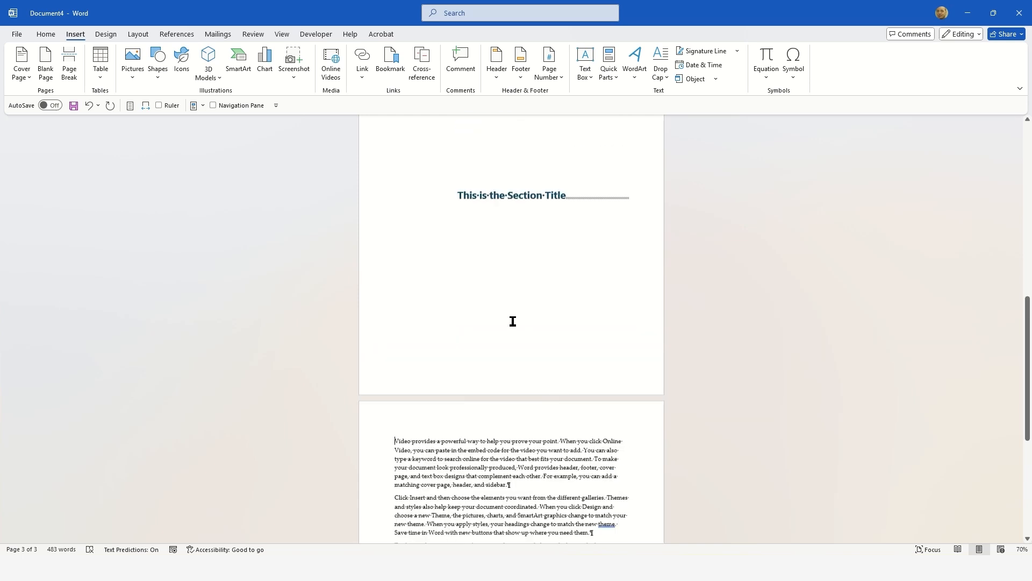
{"action": "scroll", "coordinate": [513, 318], "scroll_direction": "up", "scroll_amount": 4}
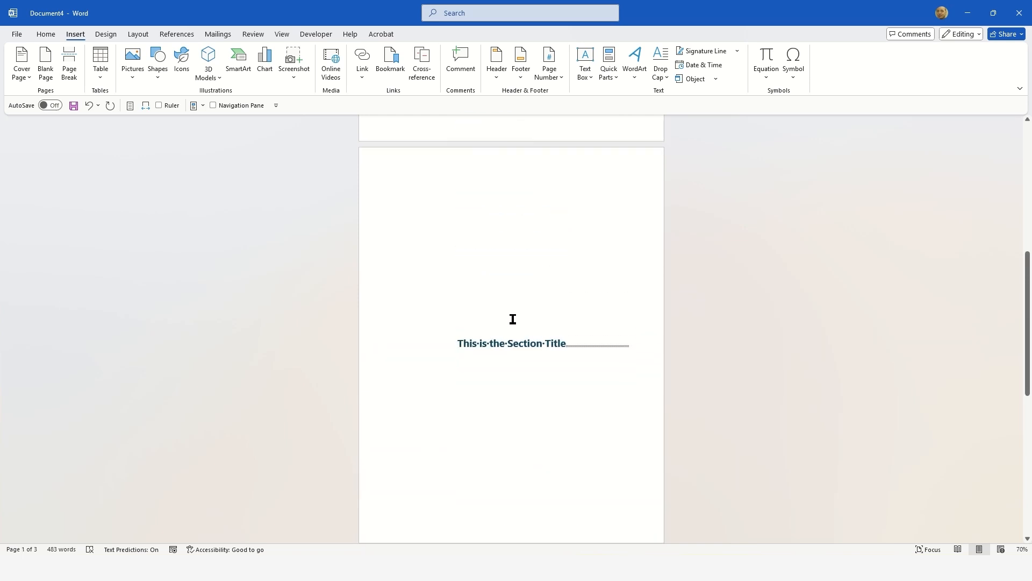
{"action": "scroll", "coordinate": [511, 317], "scroll_direction": "up", "scroll_amount": 5}
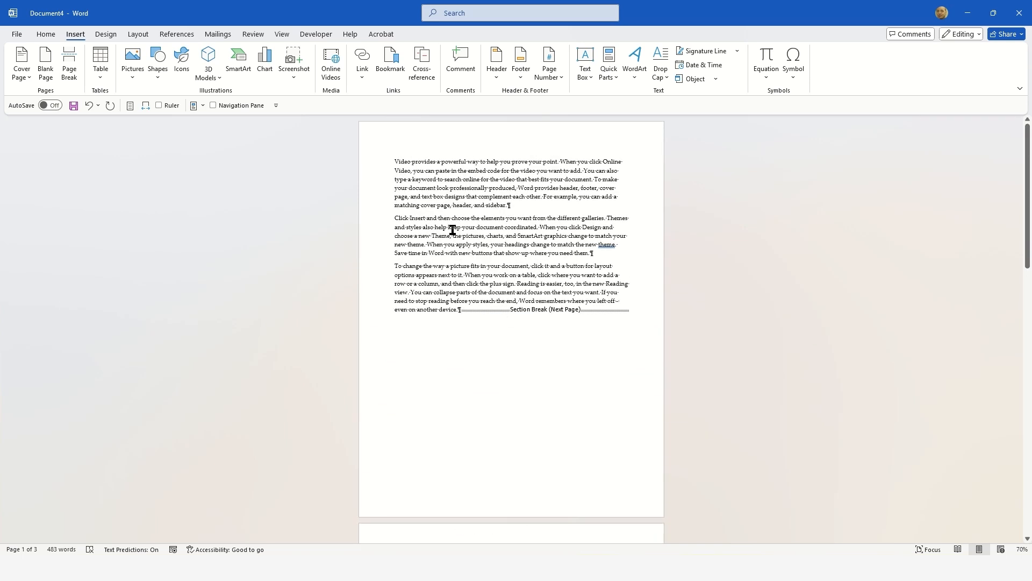
{"action": "scroll", "coordinate": [478, 284], "scroll_direction": "down", "scroll_amount": 3}
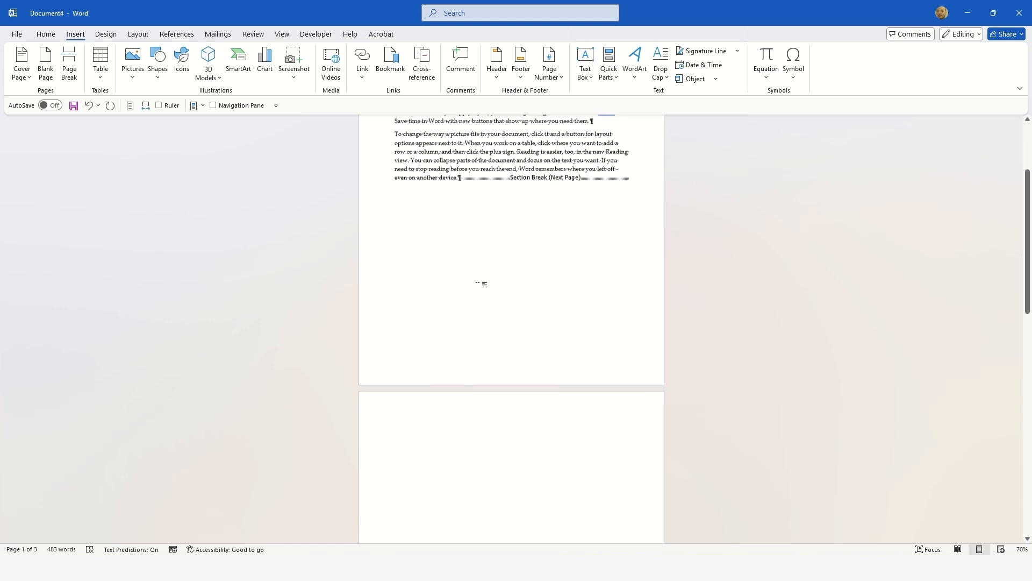
{"action": "scroll", "coordinate": [477, 283], "scroll_direction": "down", "scroll_amount": 5}
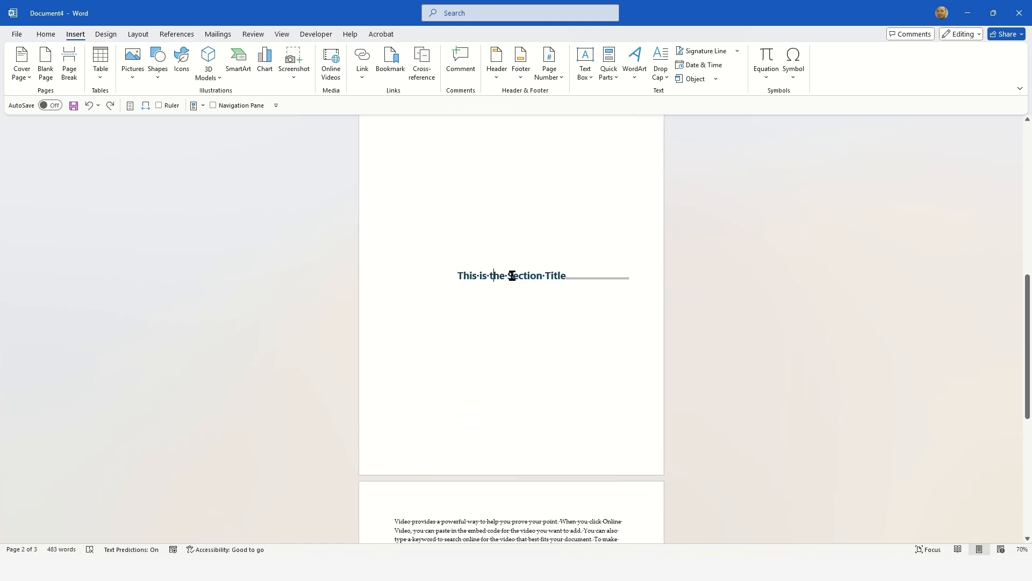
{"action": "triple_click", "coordinate": [513, 276]}
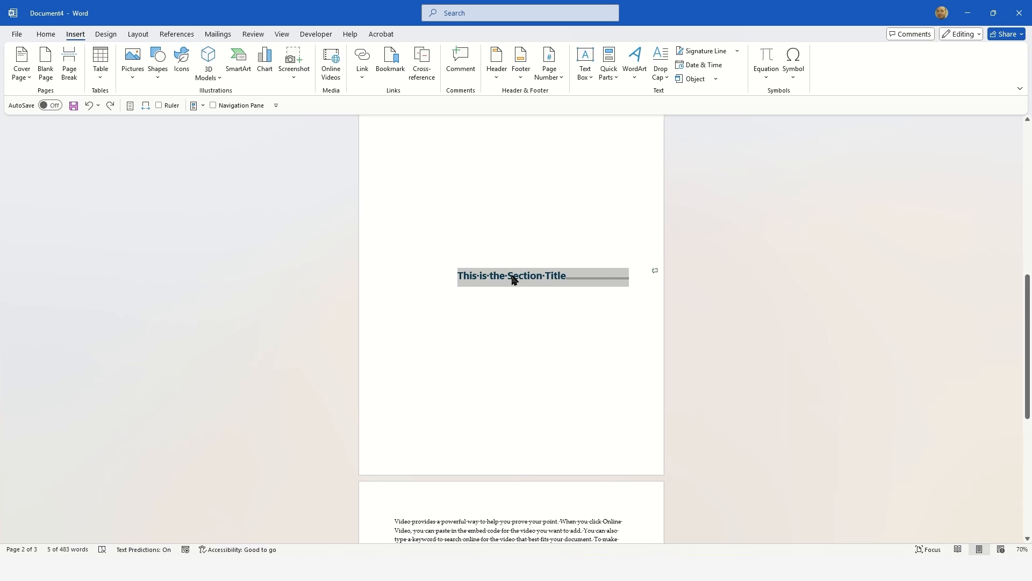
{"action": "left_click", "coordinate": [576, 281]}
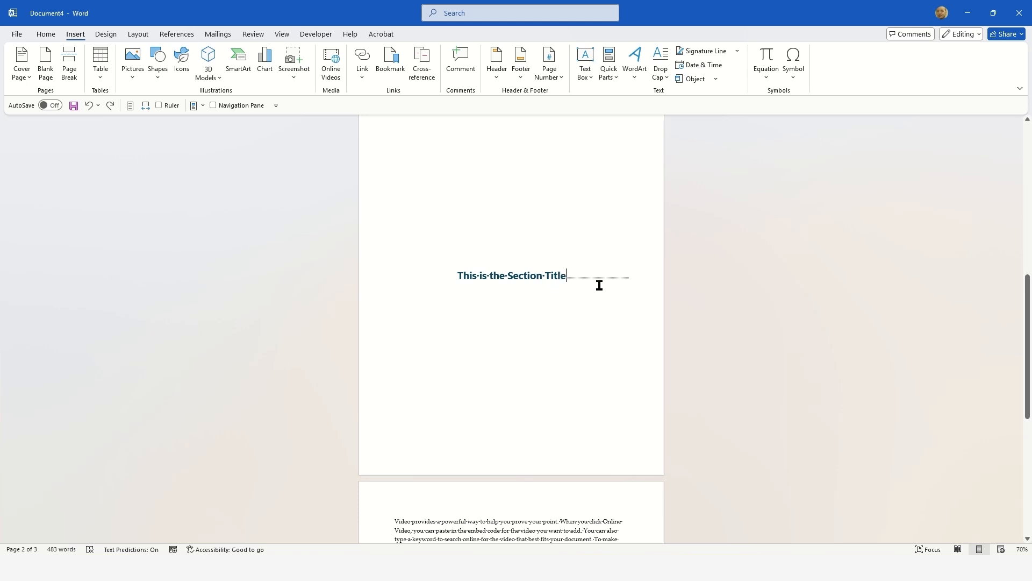
{"action": "key", "text": "Return"}
{"action": "key", "text": "Return"}
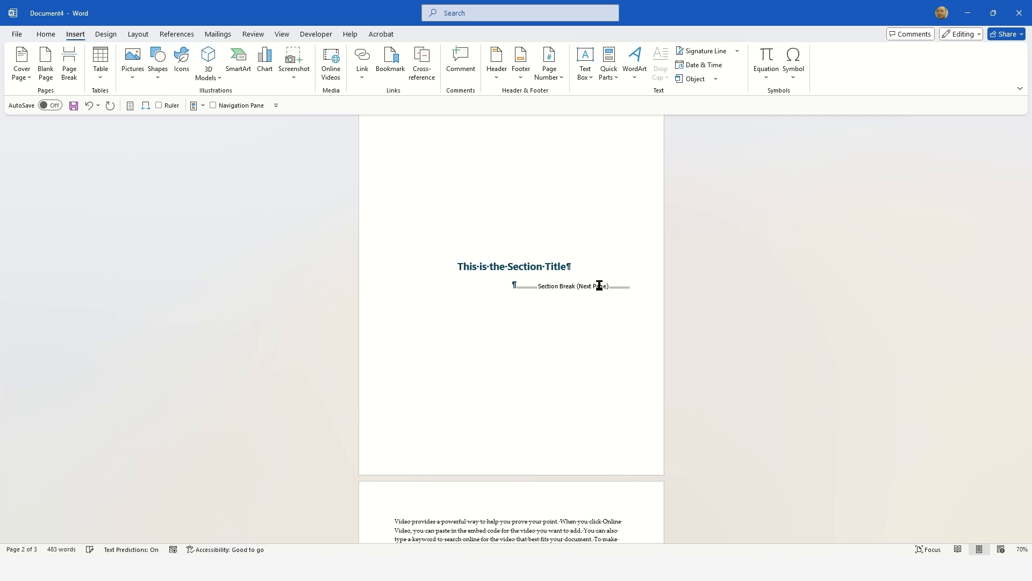
- Replace the placeholder section title text with "New Section"
{"action": "double_click", "coordinate": [493, 269]}
{"action": "triple_click", "coordinate": [493, 269]}
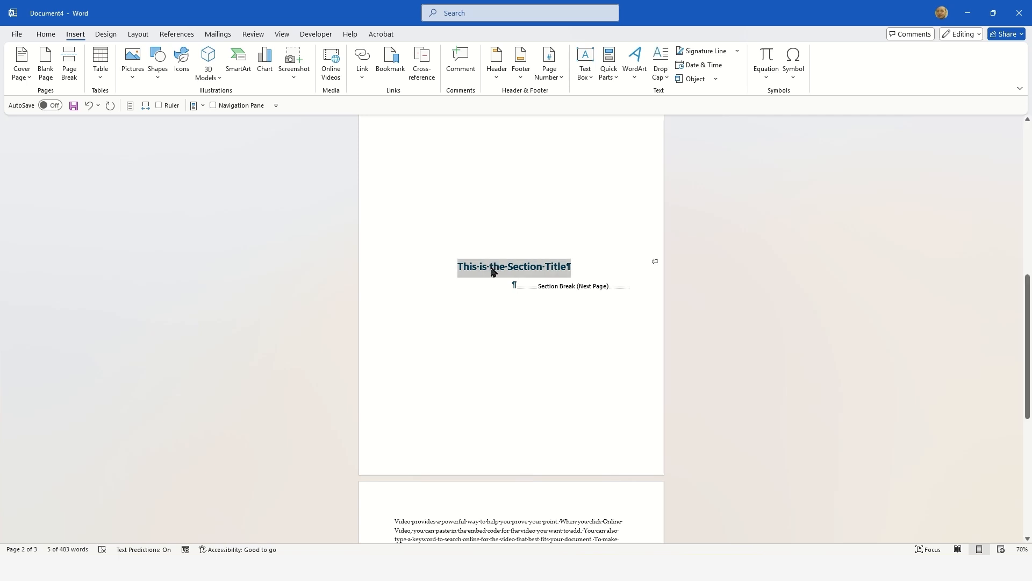
{"action": "type", "text": "New Section"}
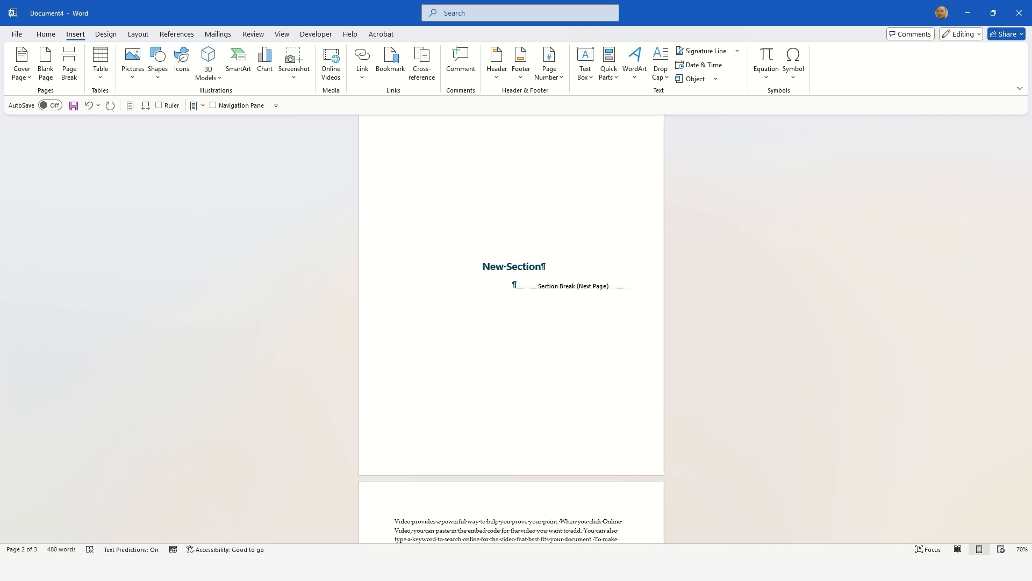
{"action": "scroll", "coordinate": [474, 272], "scroll_direction": "down", "scroll_amount": 2}
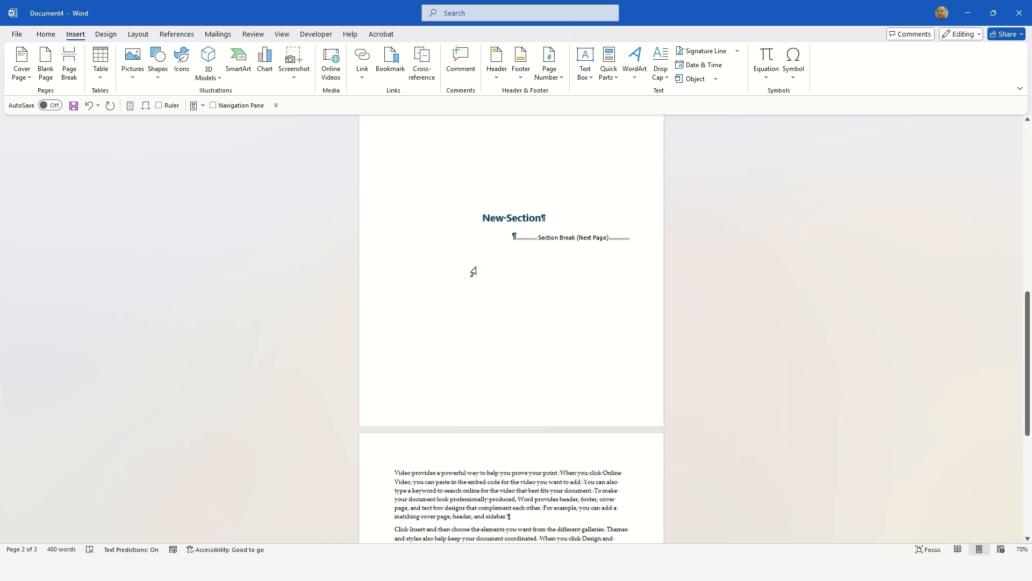
{"action": "scroll", "coordinate": [474, 272], "scroll_direction": "up", "scroll_amount": 3}
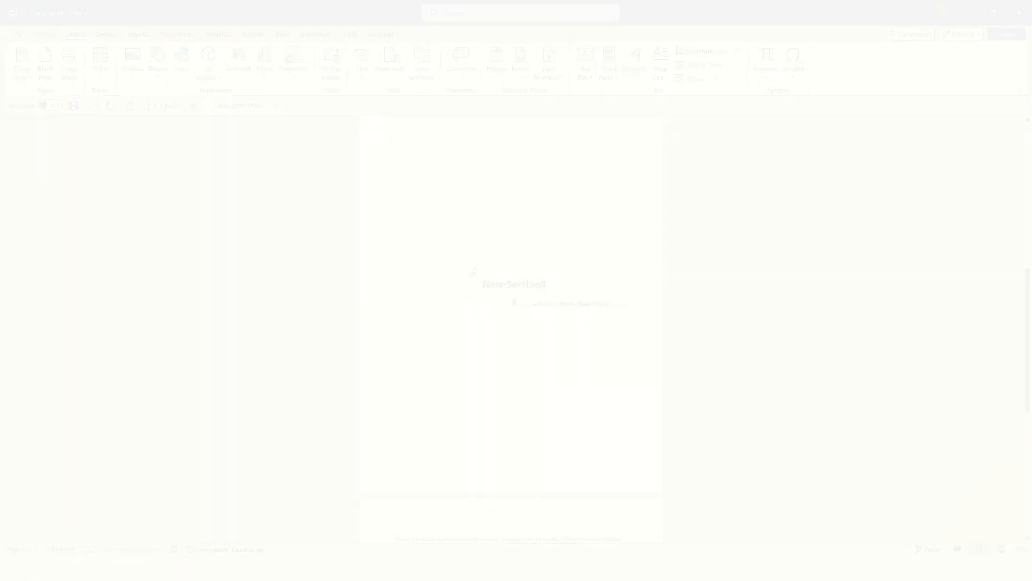